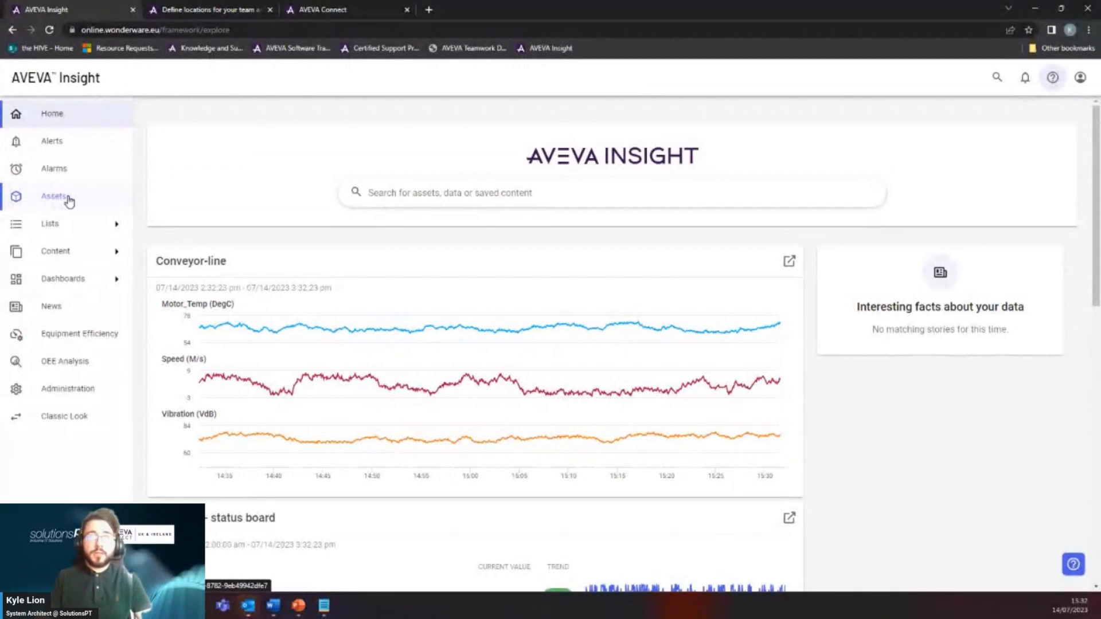
Review the full Insight asset list, then switch to the SolutionsPT Ltd AVEVA Connect home page.
left_click(69, 200)
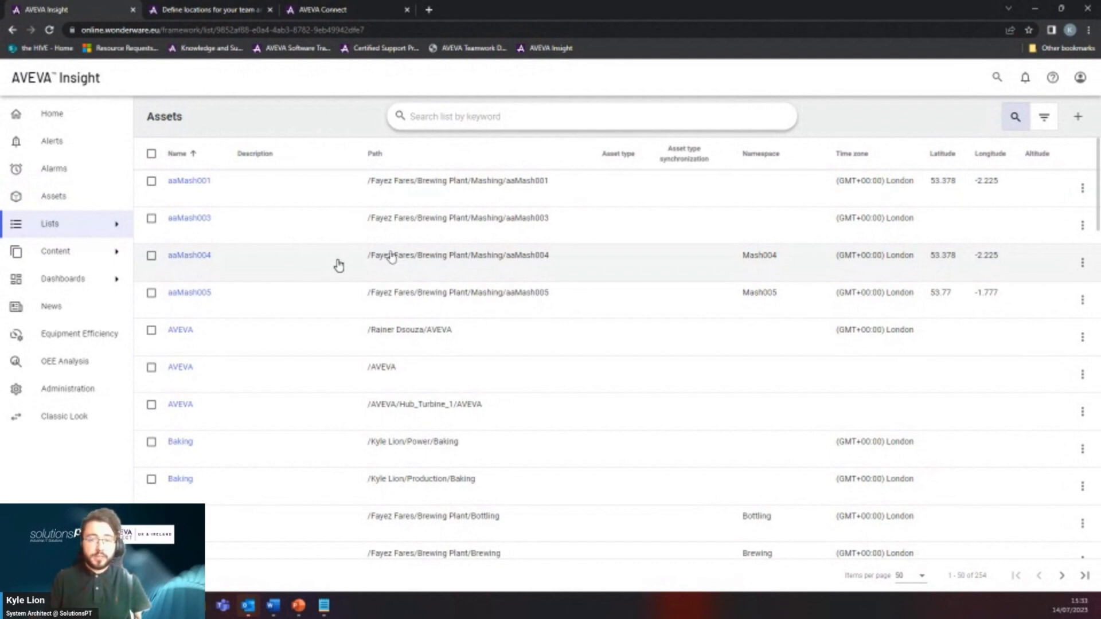
left_click(333, 10)
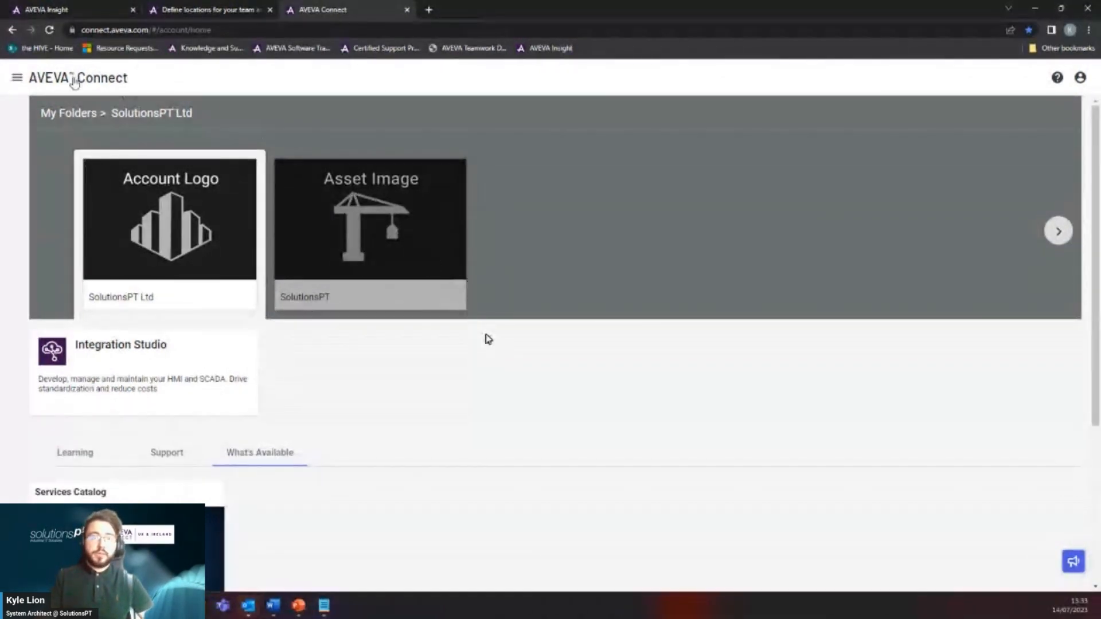
Go to User Management from the main menu and show the account's Groups list.
left_click(19, 79)
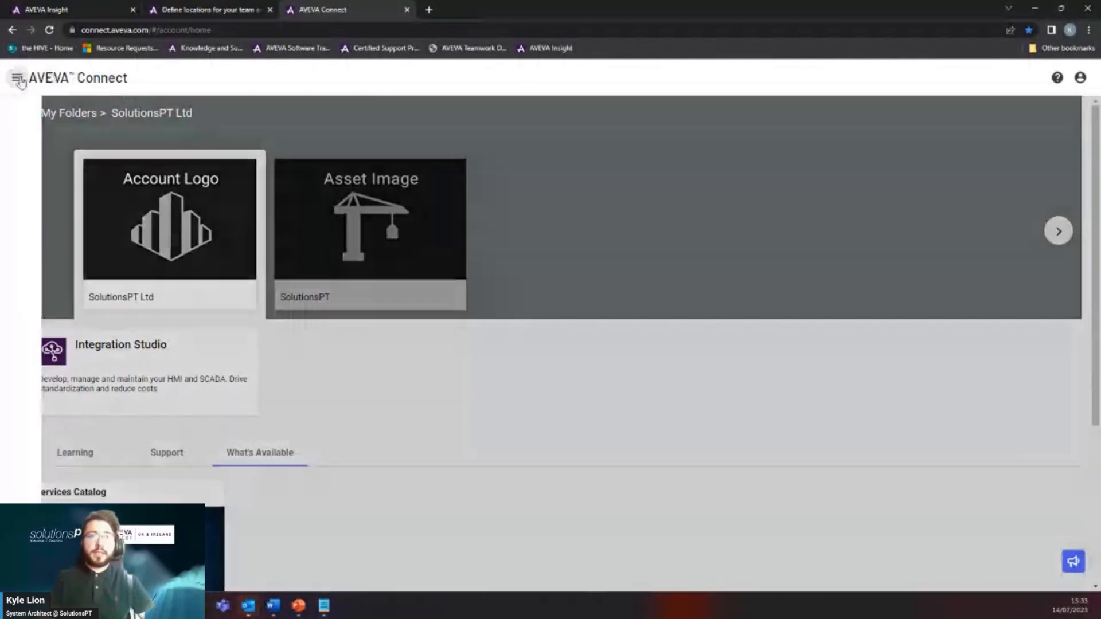
left_click(89, 172)
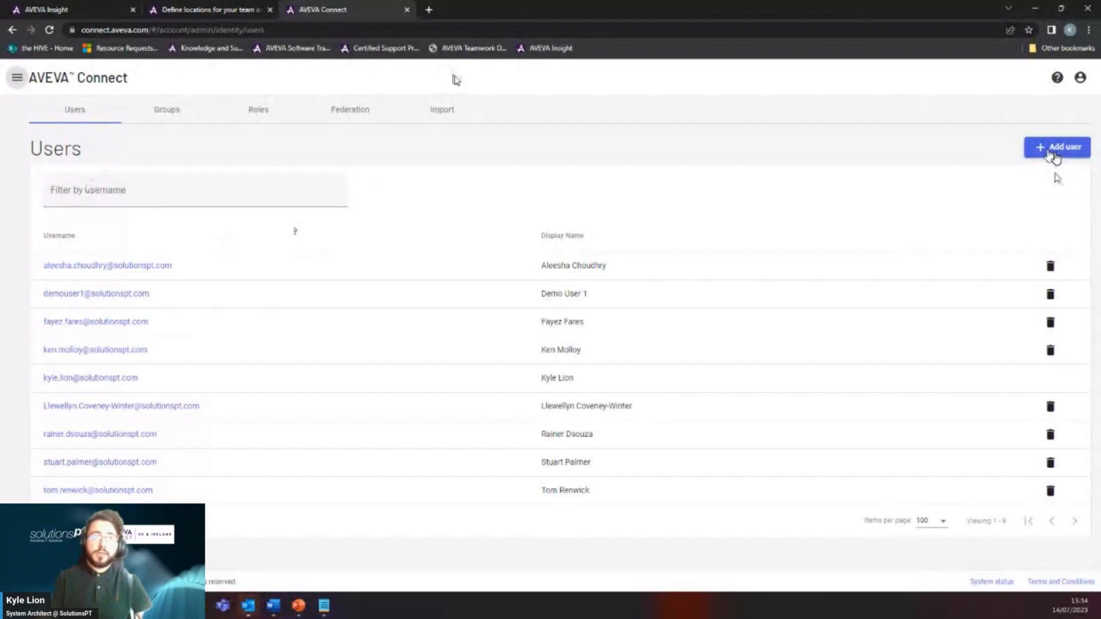
left_click(182, 118)
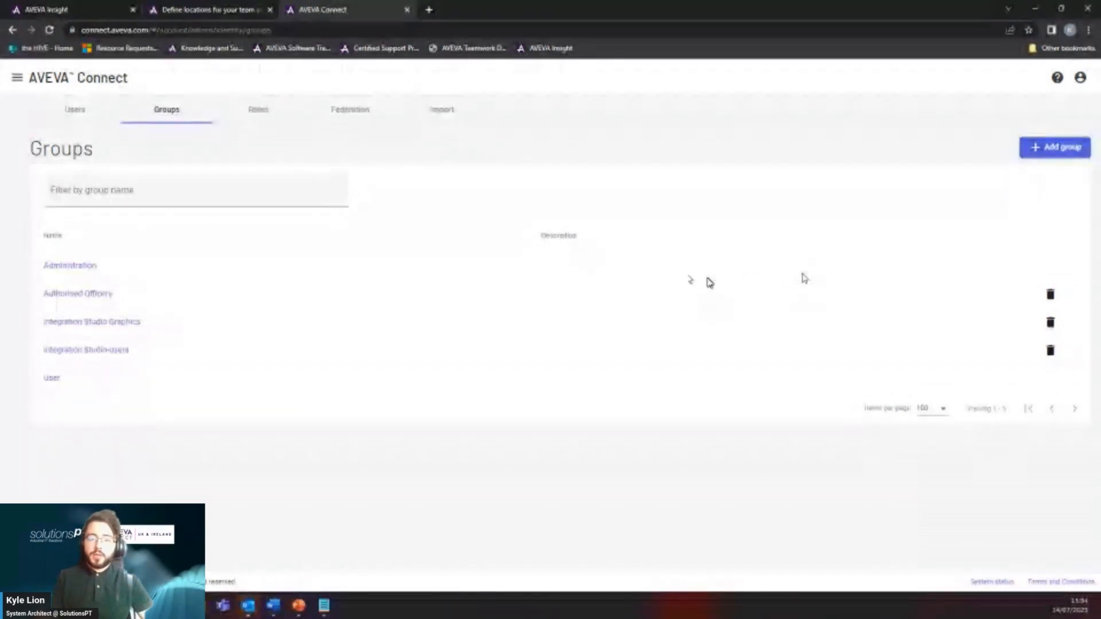
Save a new group 'Test Group', described 'Demo for showing Insight permission', with no users.
left_click(1048, 149)
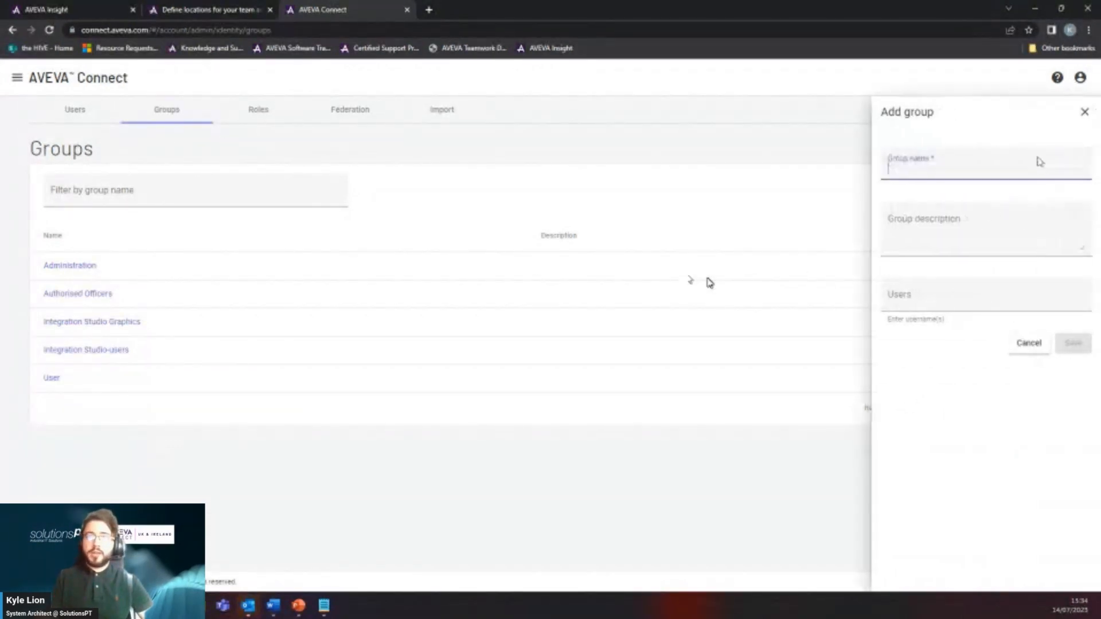
left_click(916, 170)
type("Test Gr")
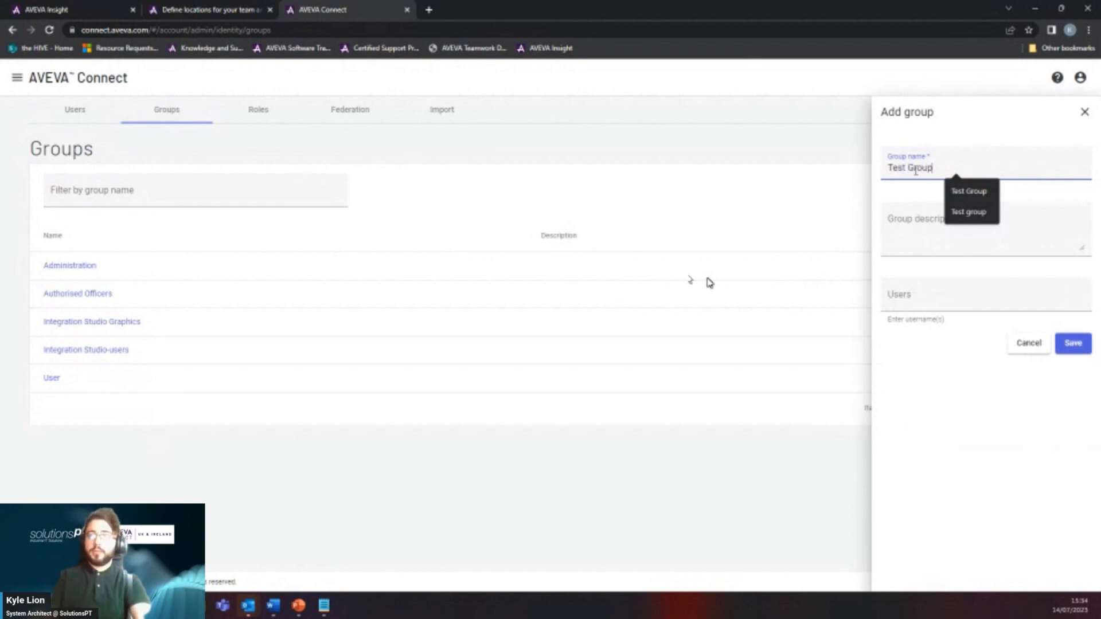
type("oup")
left_click(907, 224)
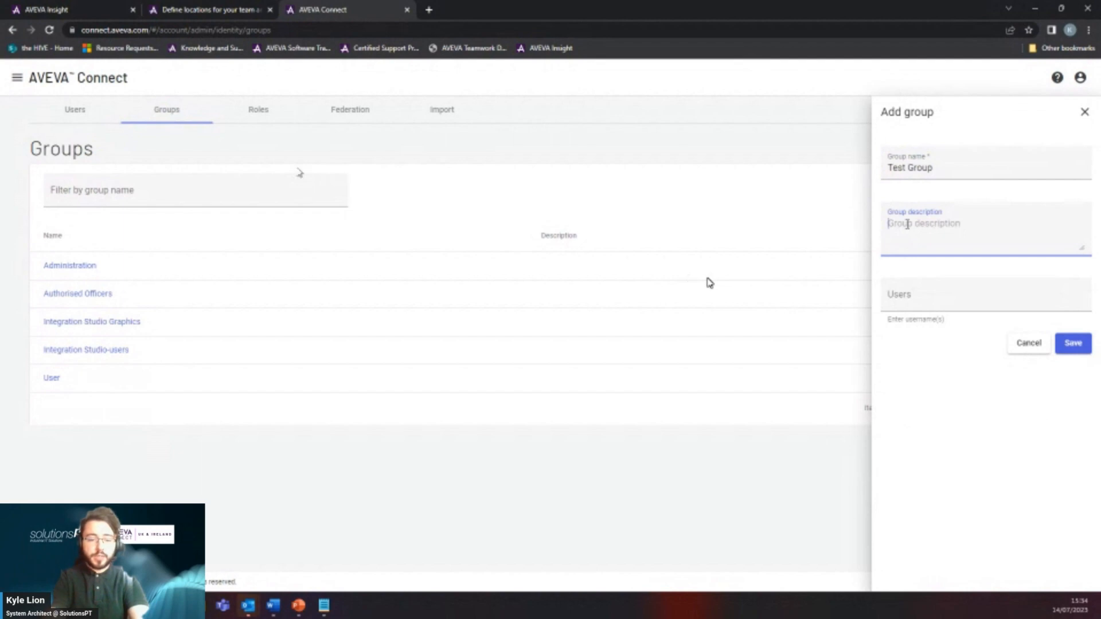
type("Demo")
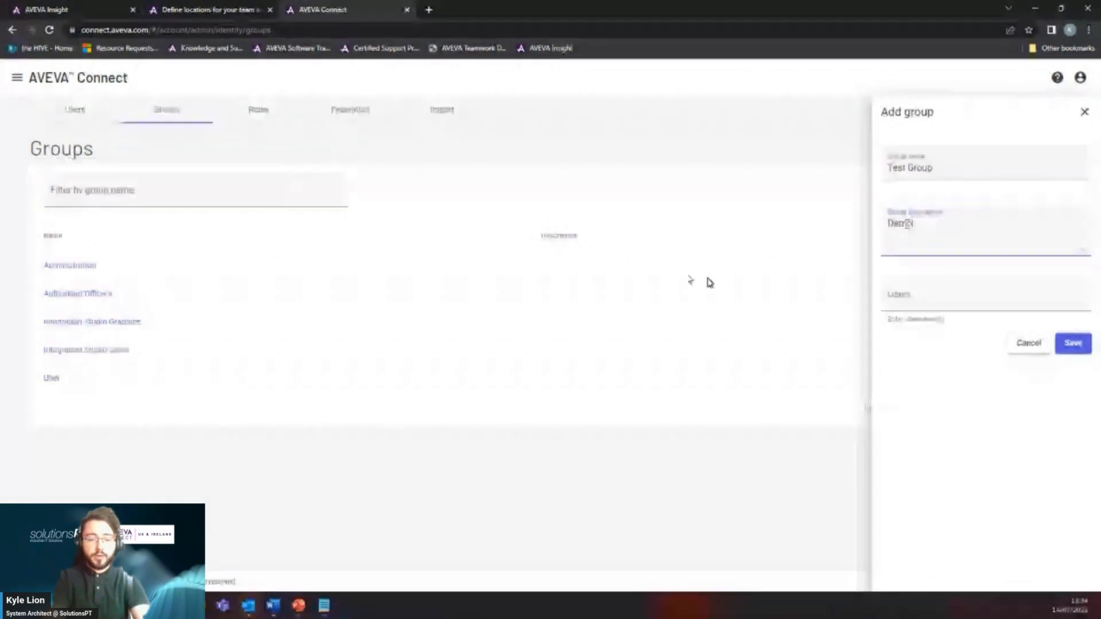
type(" for showing")
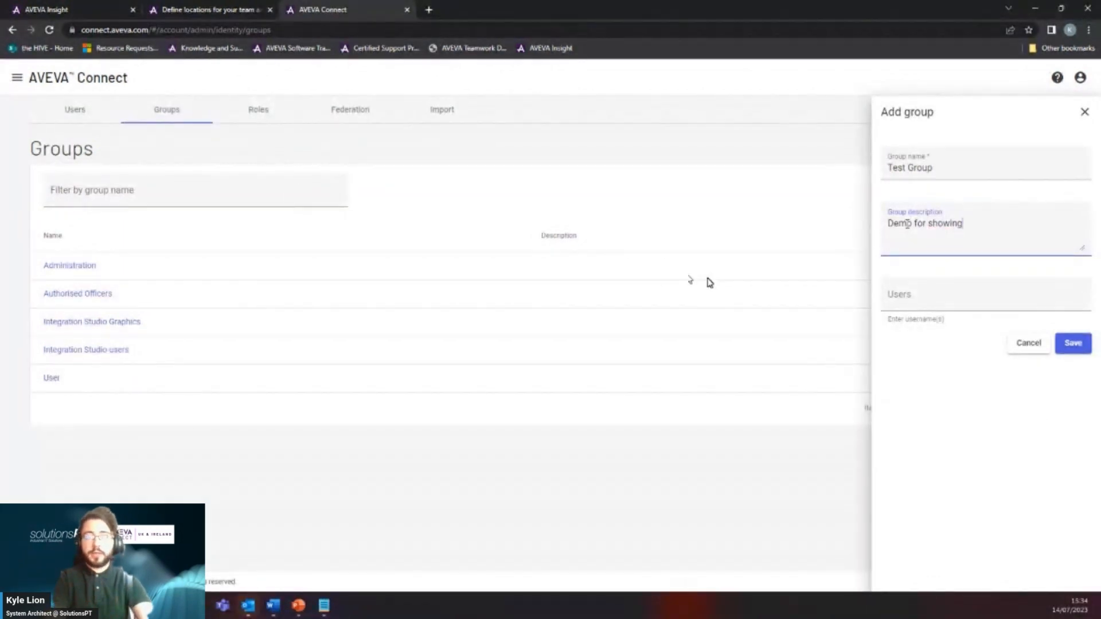
type(" Insight permissions")
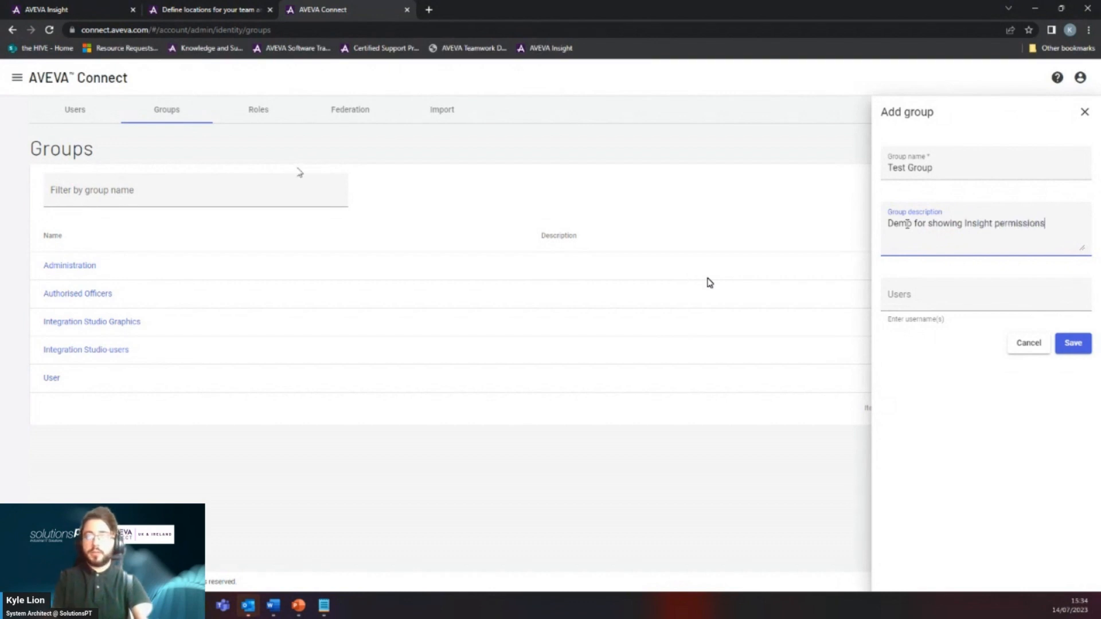
left_click(934, 295)
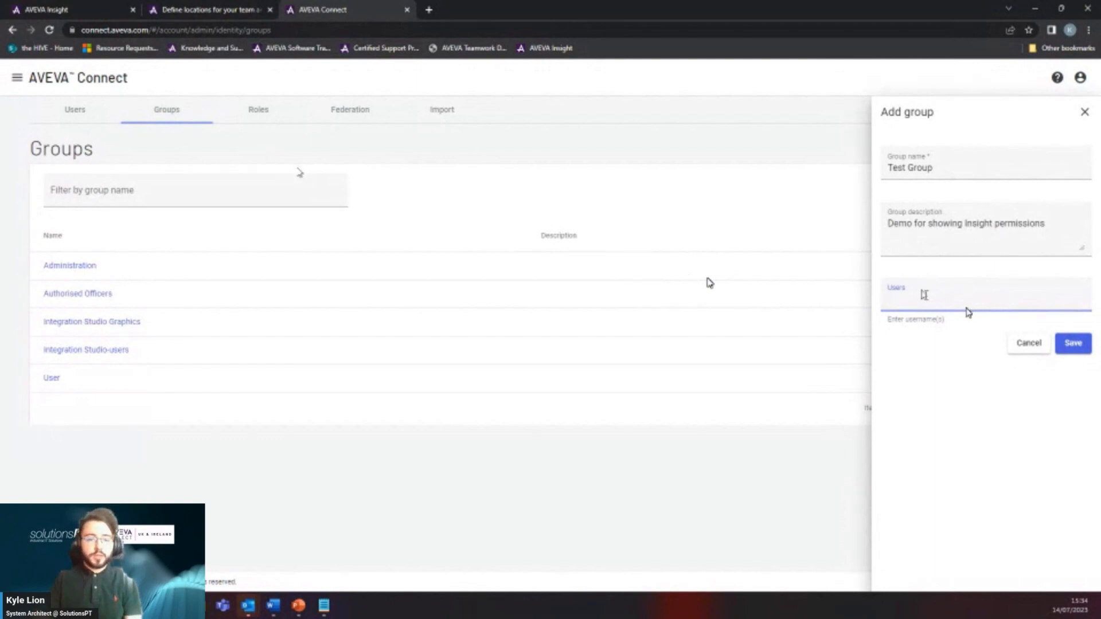
type("kyle")
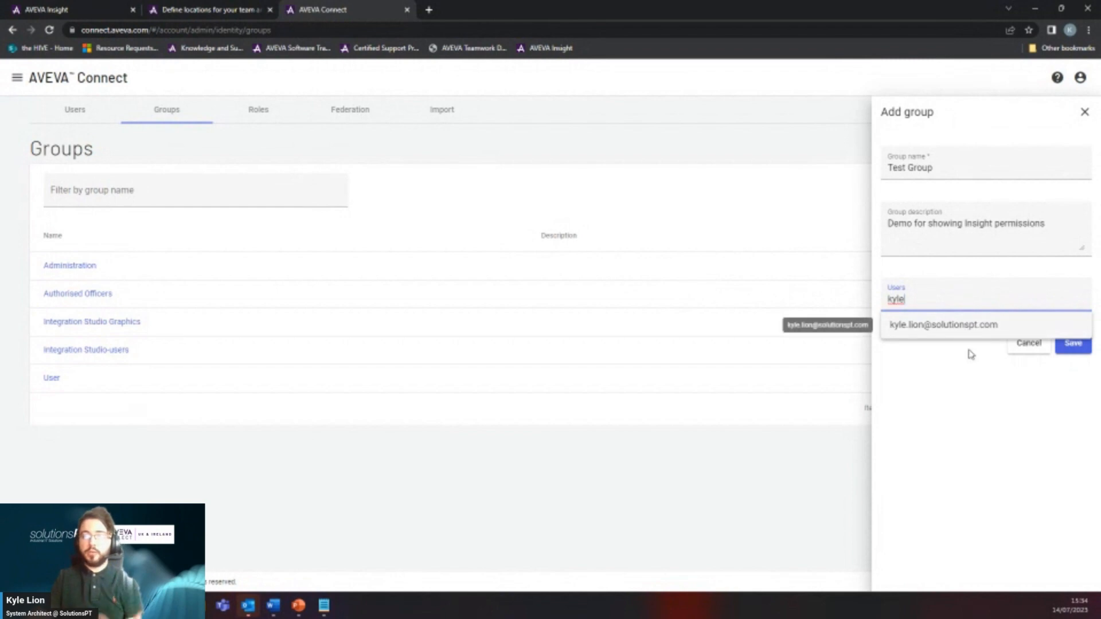
key("BackSpace")
key("BackSpace")
key("BackSpace")
key("BackSpace")
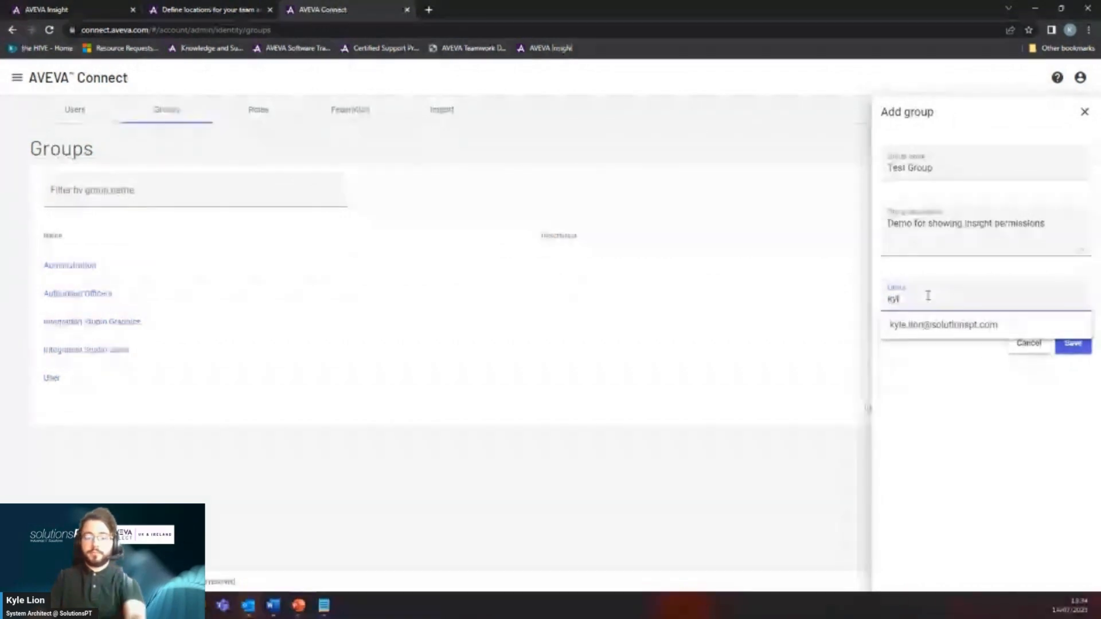
left_click(949, 475)
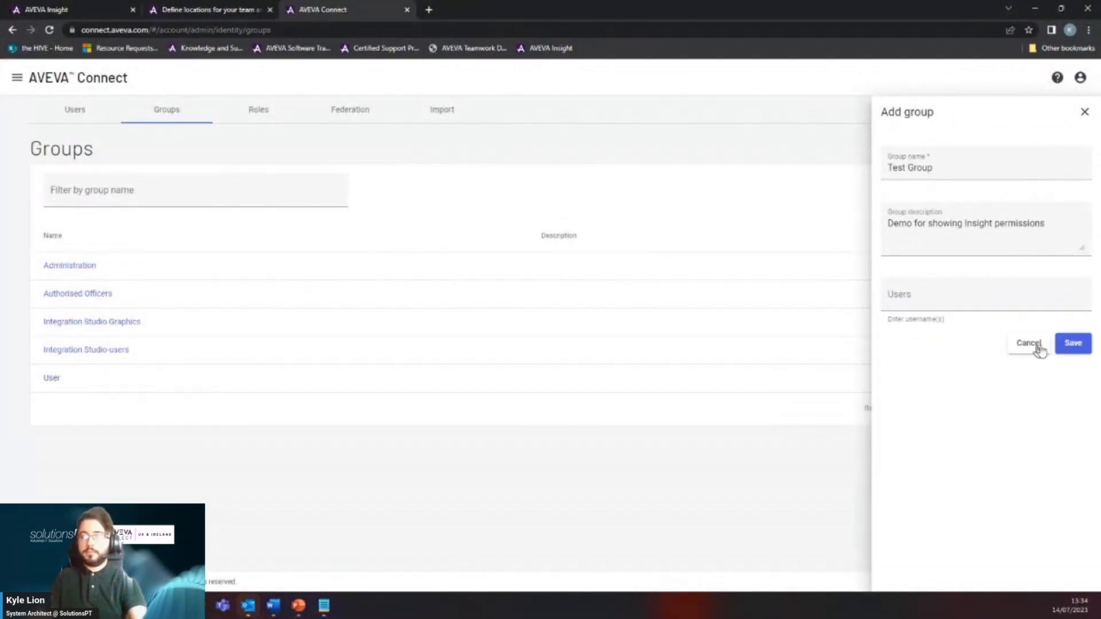
left_click(1068, 345)
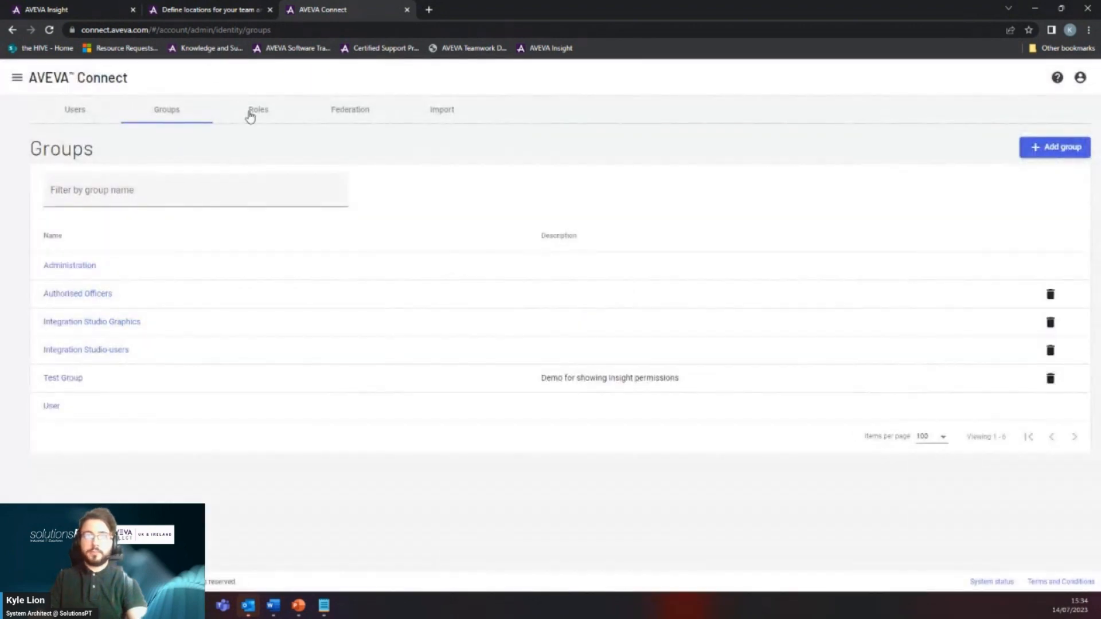
From the Roles page, start a new service role assignment.
left_click(257, 118)
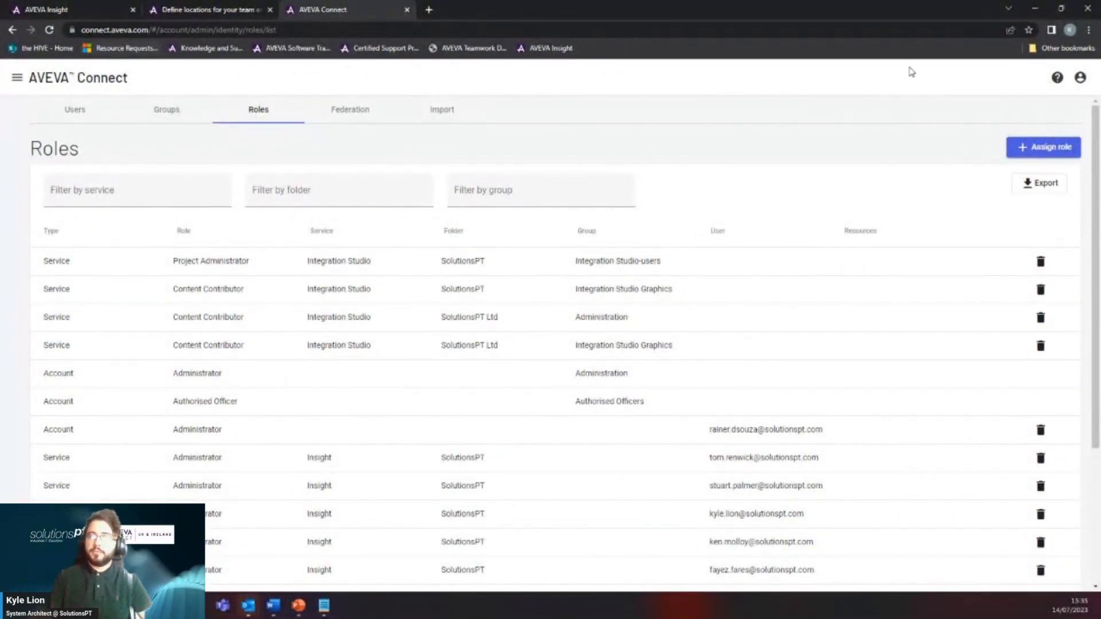
left_click(1029, 151)
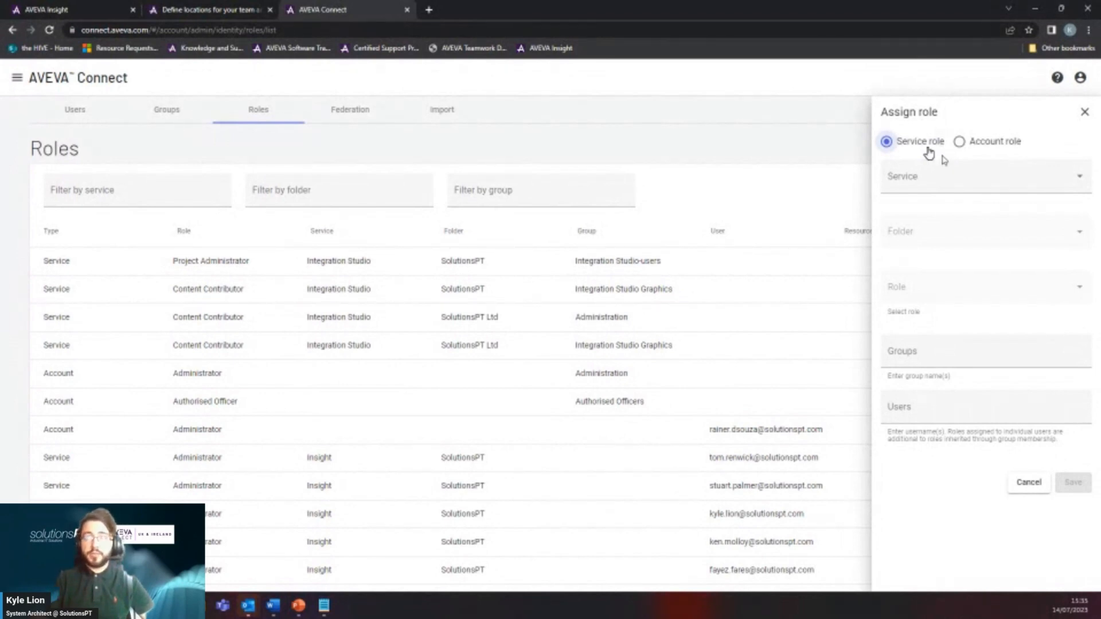
Set the assignment's service to Insight, folder to SolutionsPT and role to User.
left_click(948, 187)
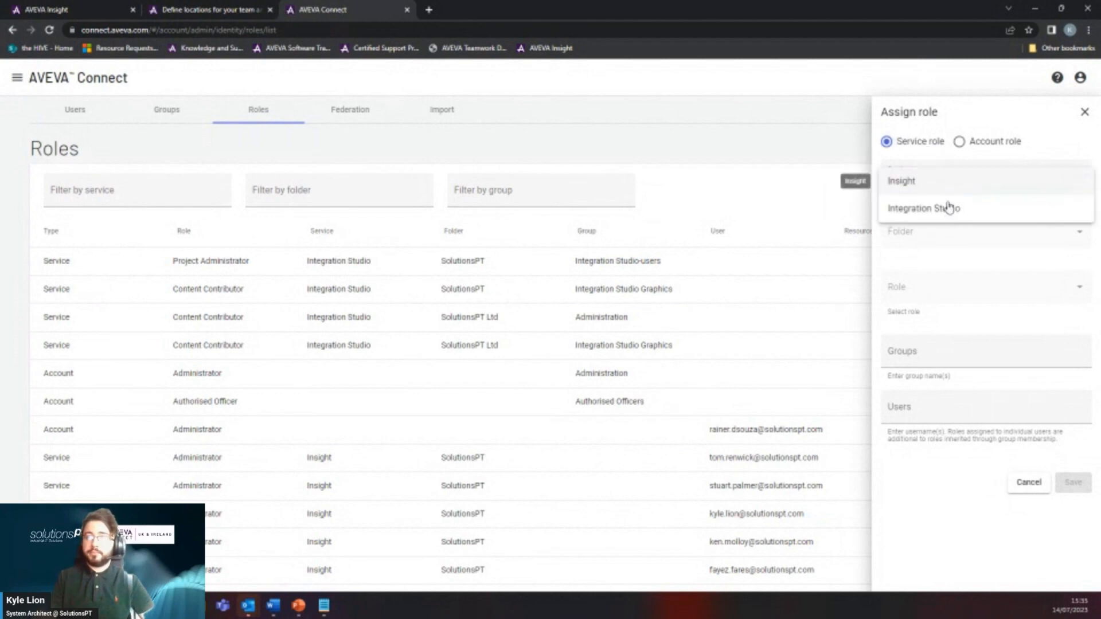
left_click(943, 189)
left_click(956, 237)
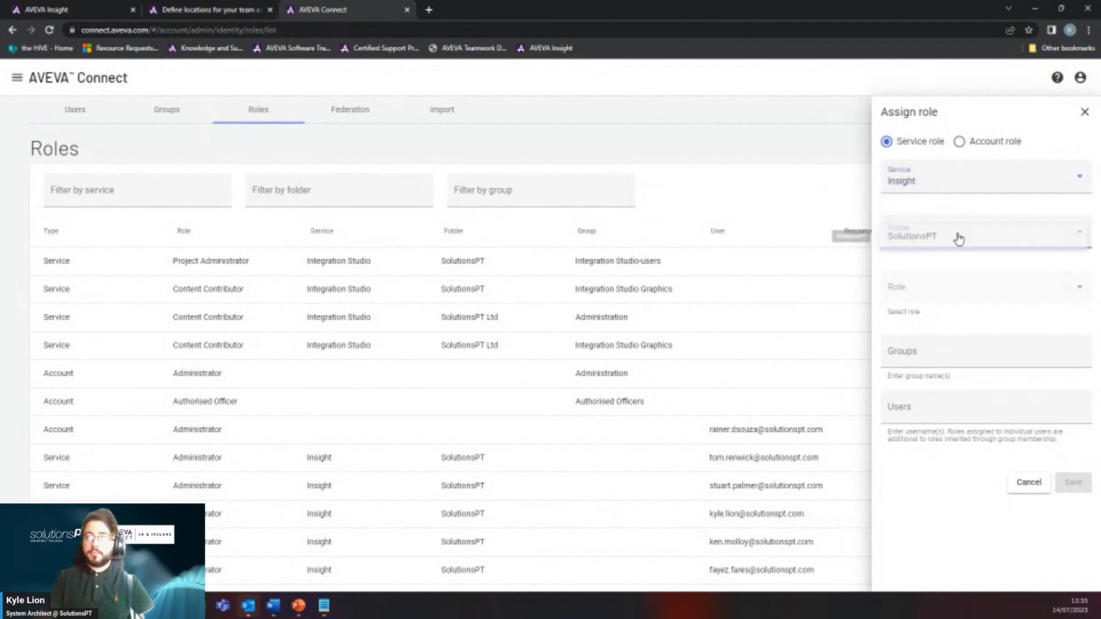
left_click(958, 237)
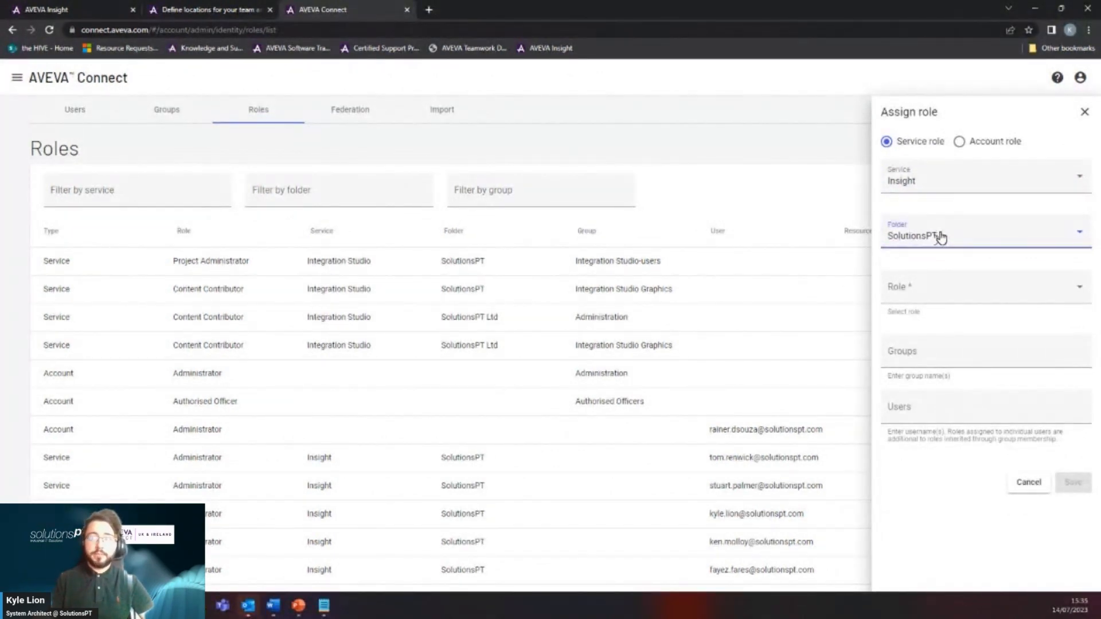
left_click(985, 299)
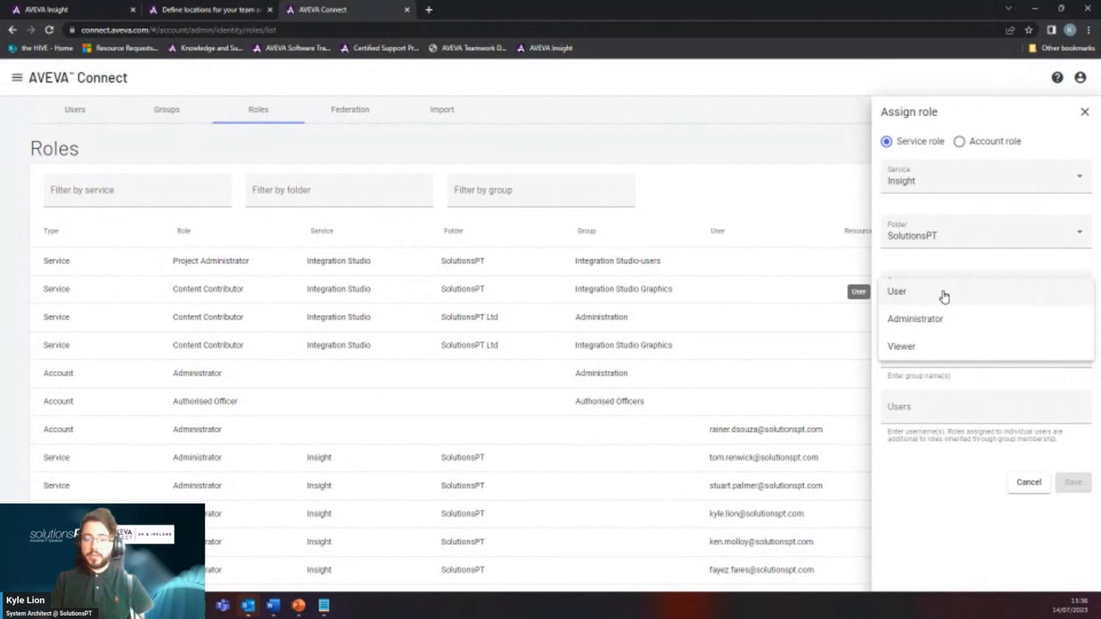
left_click(944, 294)
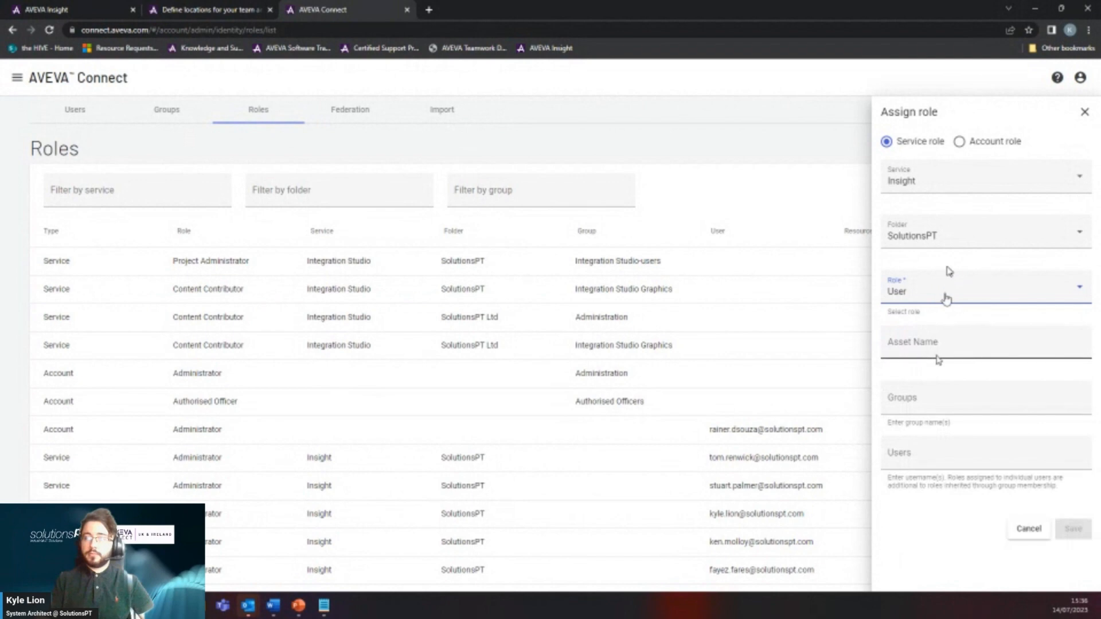
left_click(907, 352)
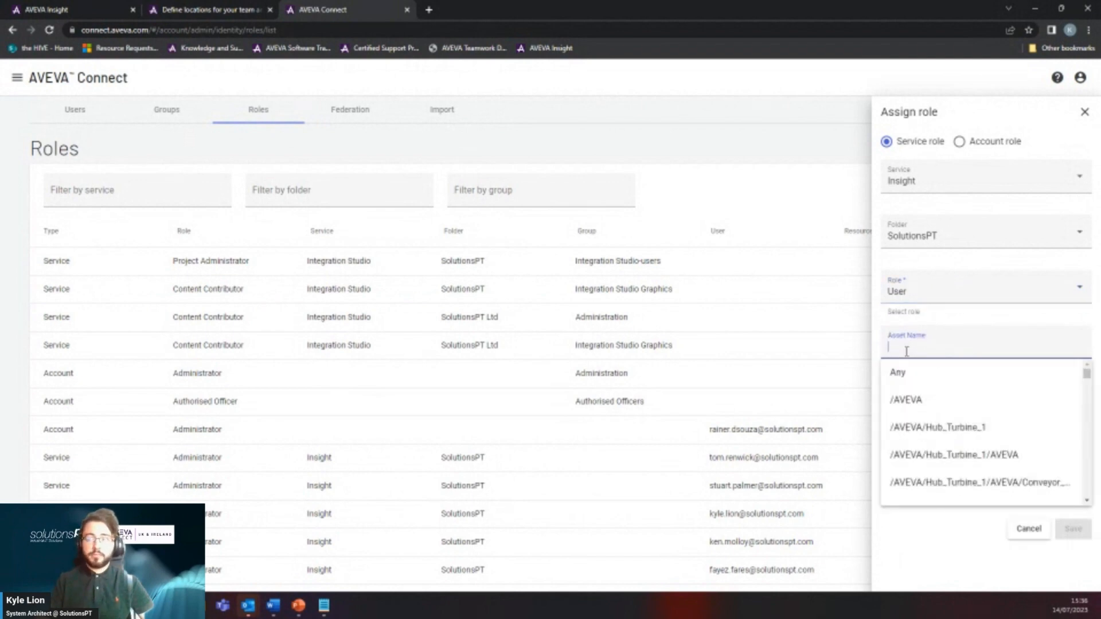
left_click_drag(1085, 374, 1086, 395)
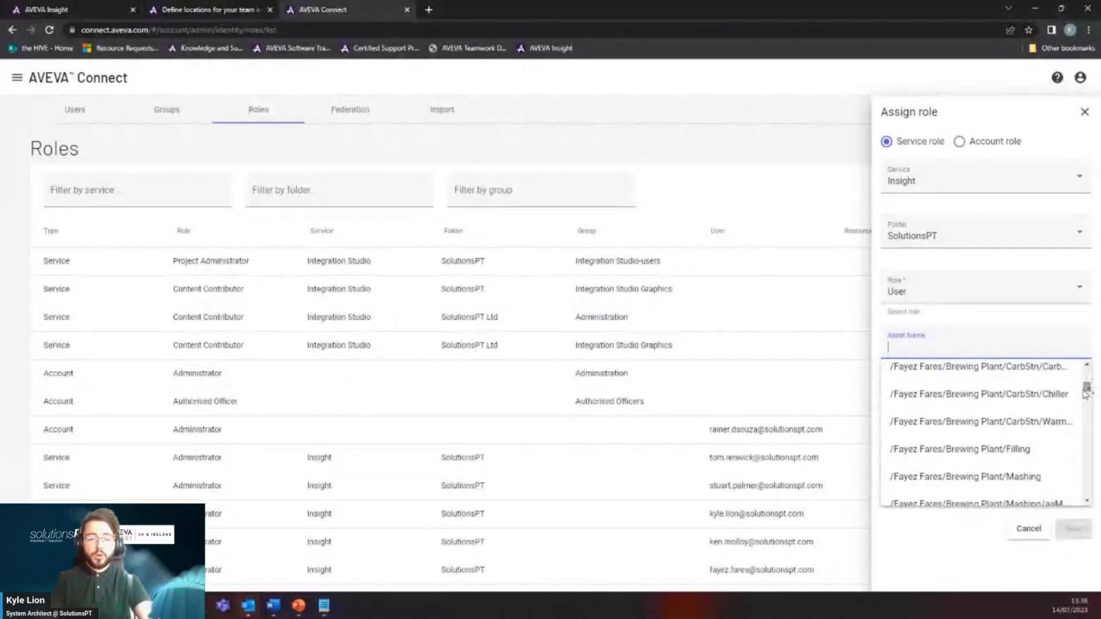
type("kyle")
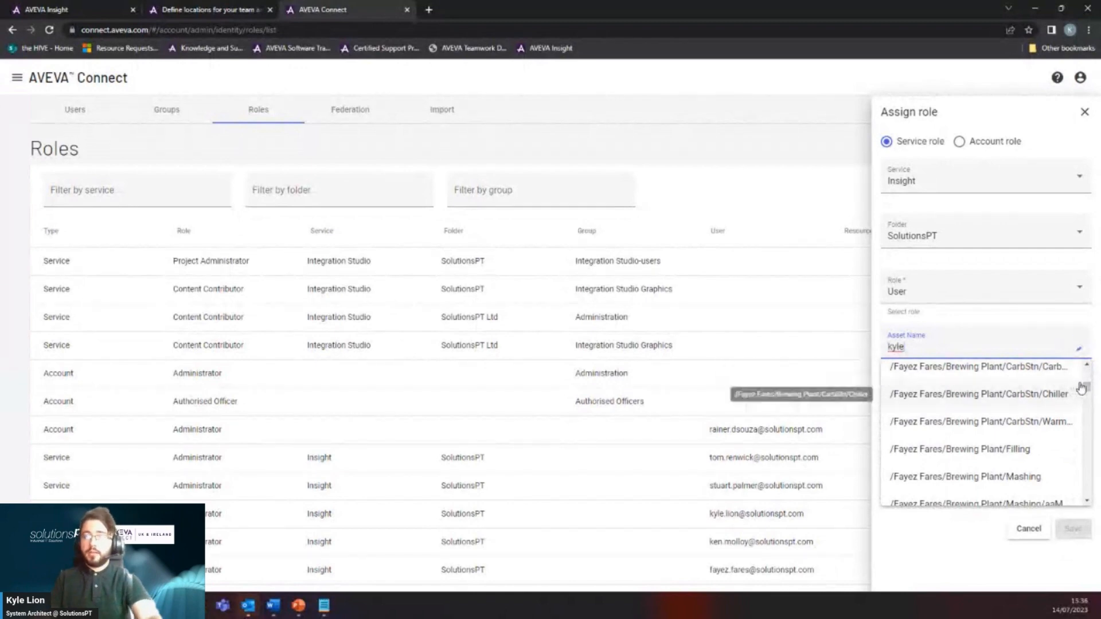
left_click_drag(1091, 401, 1087, 375)
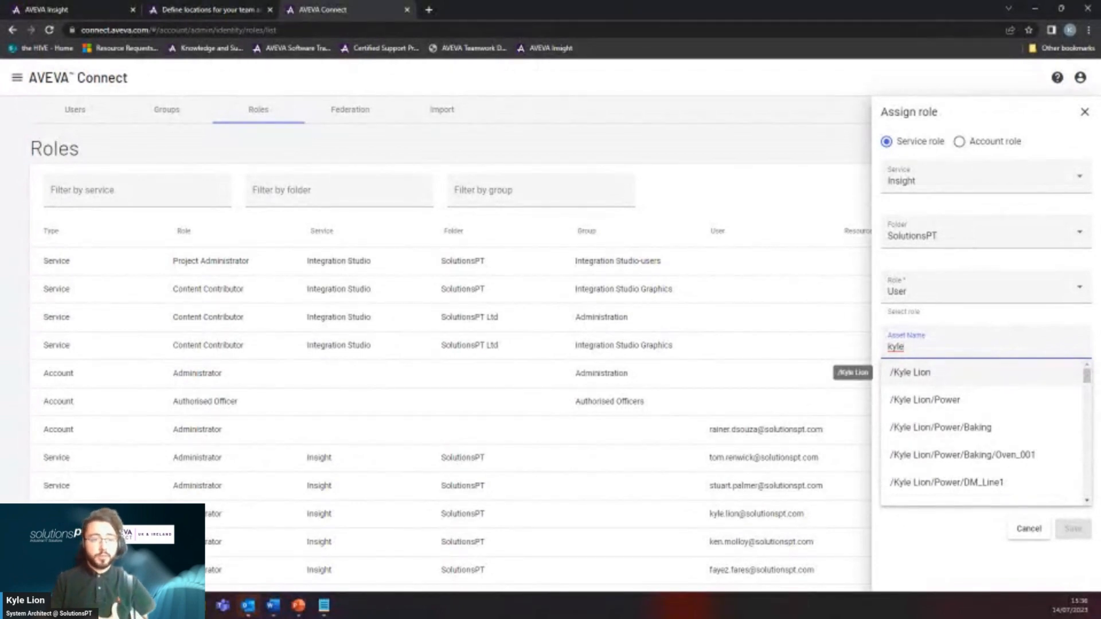
left_click(937, 380)
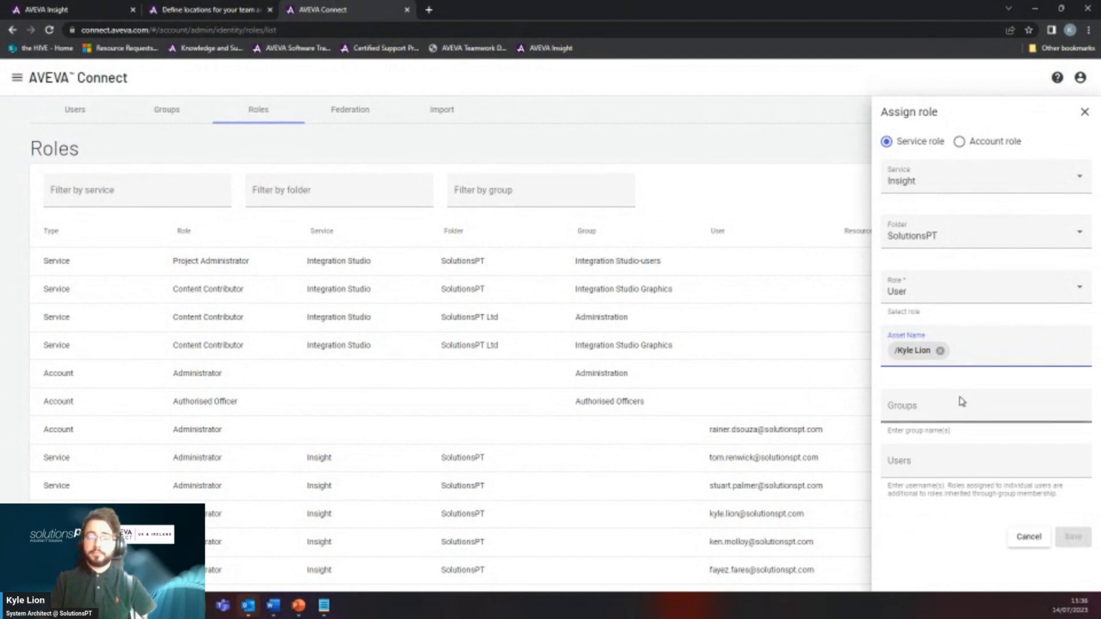
type("fayez")
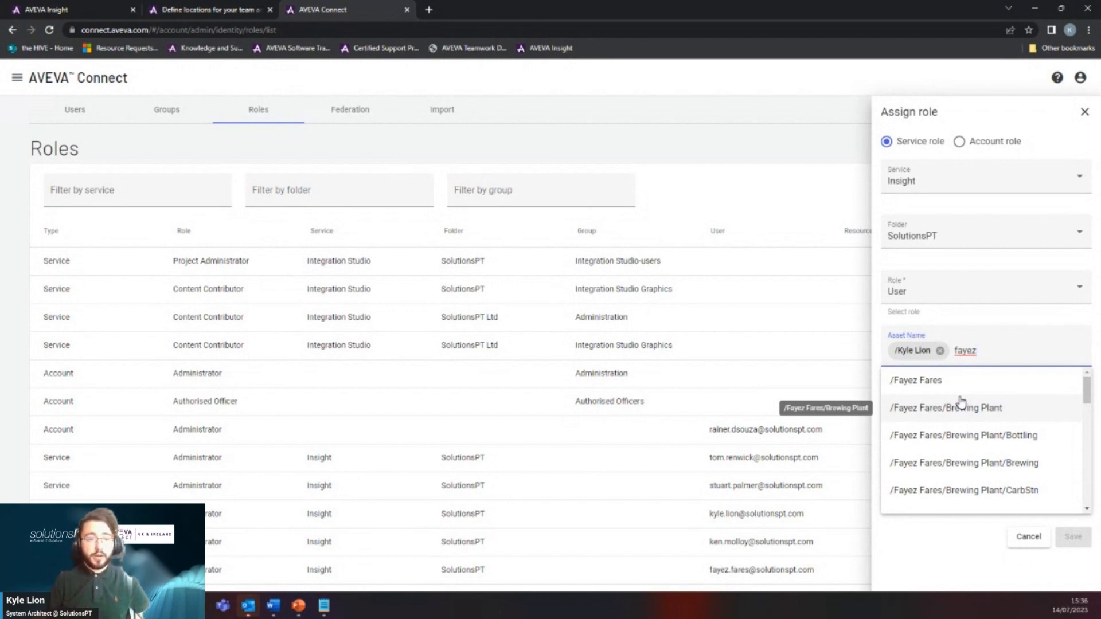
key("BackSpace")
key("BackSpace")
key("BackSpace")
key("BackSpace")
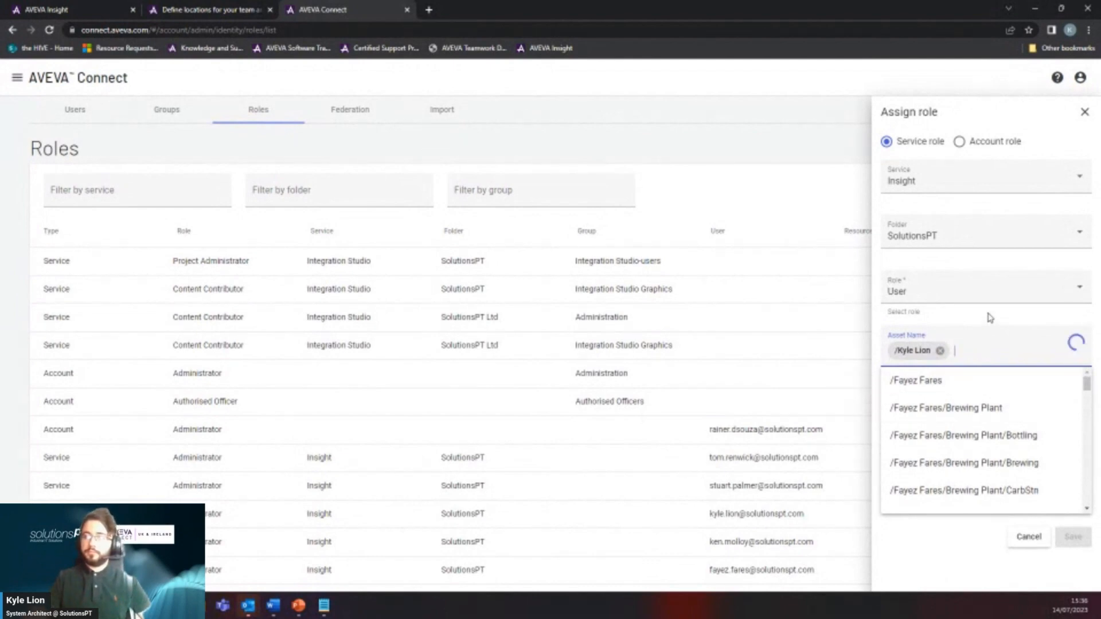
key("BackSpace")
left_click(964, 425)
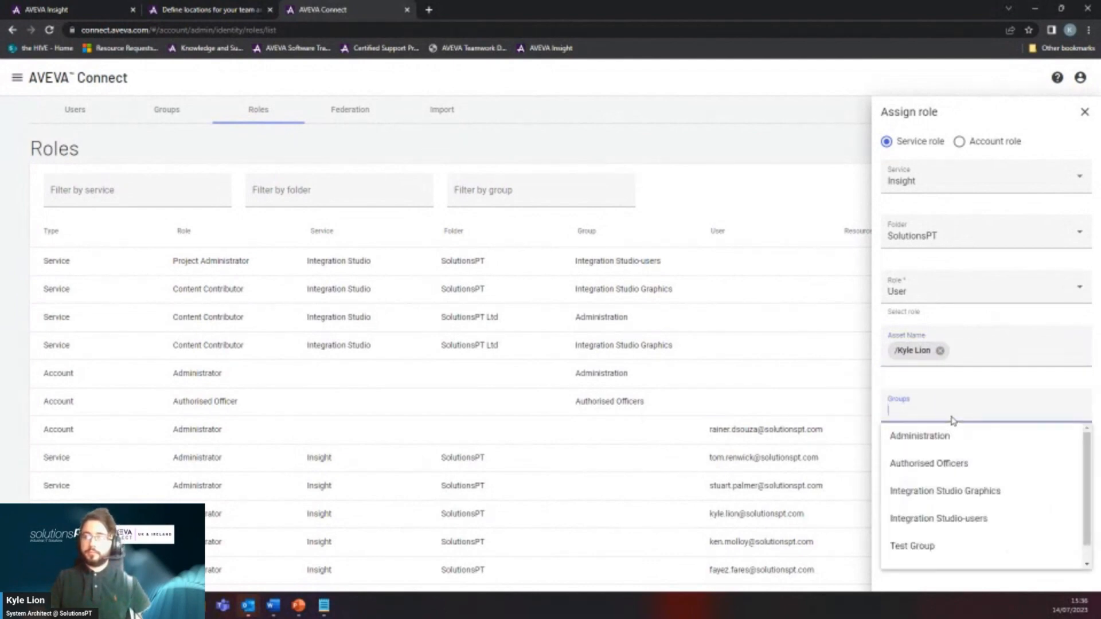
Add Test Group to the Groups field of the Insight User assignment.
scroll(1004, 462, "down", 1)
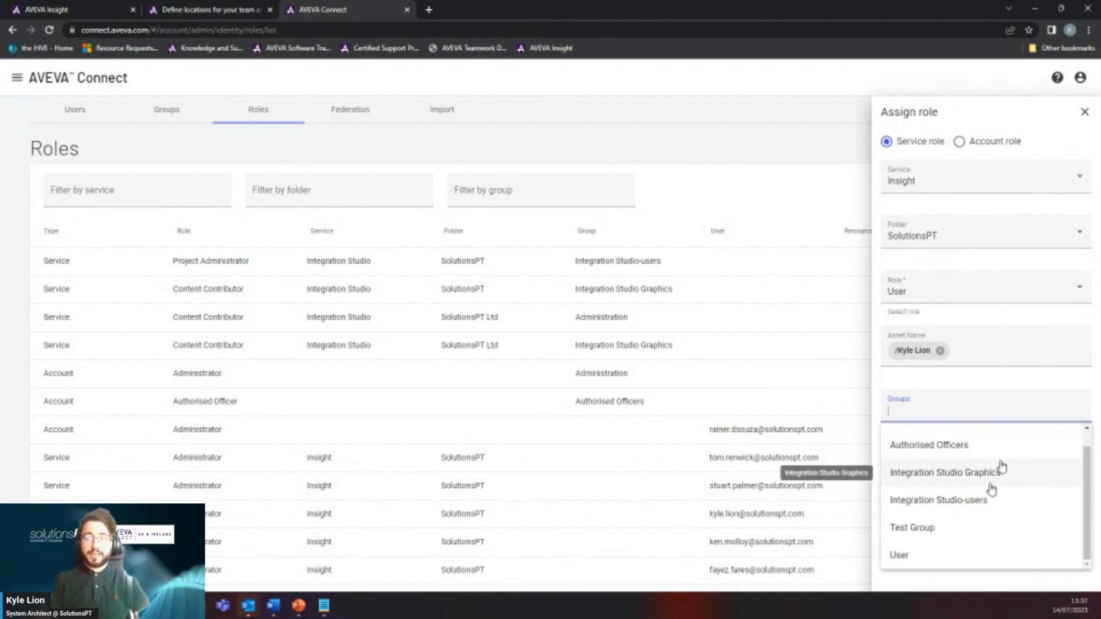
left_click(961, 537)
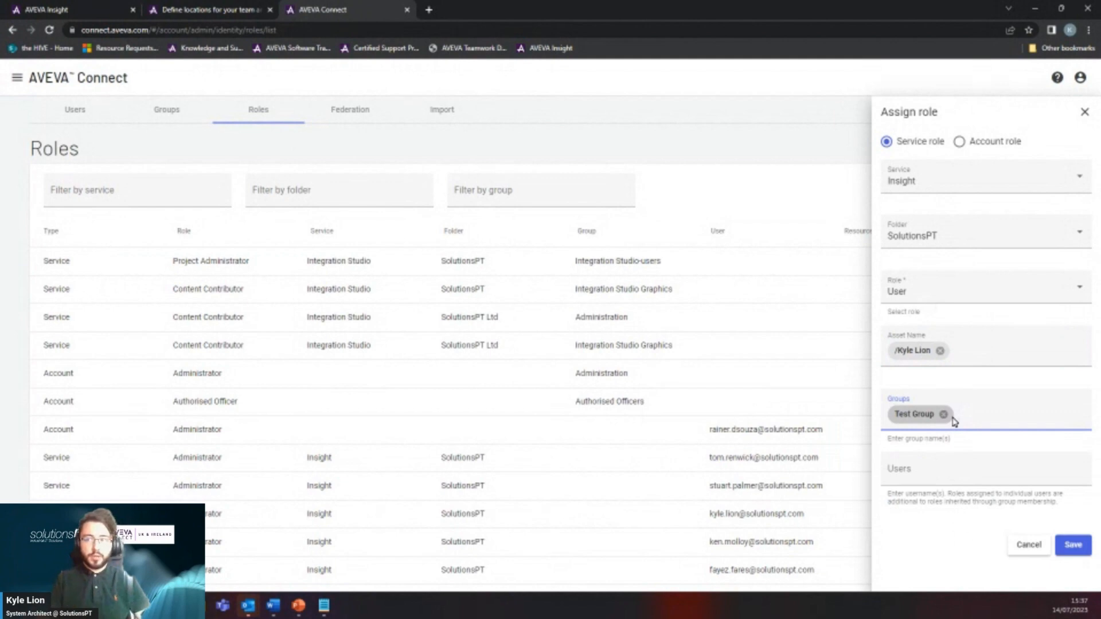
left_click(938, 469)
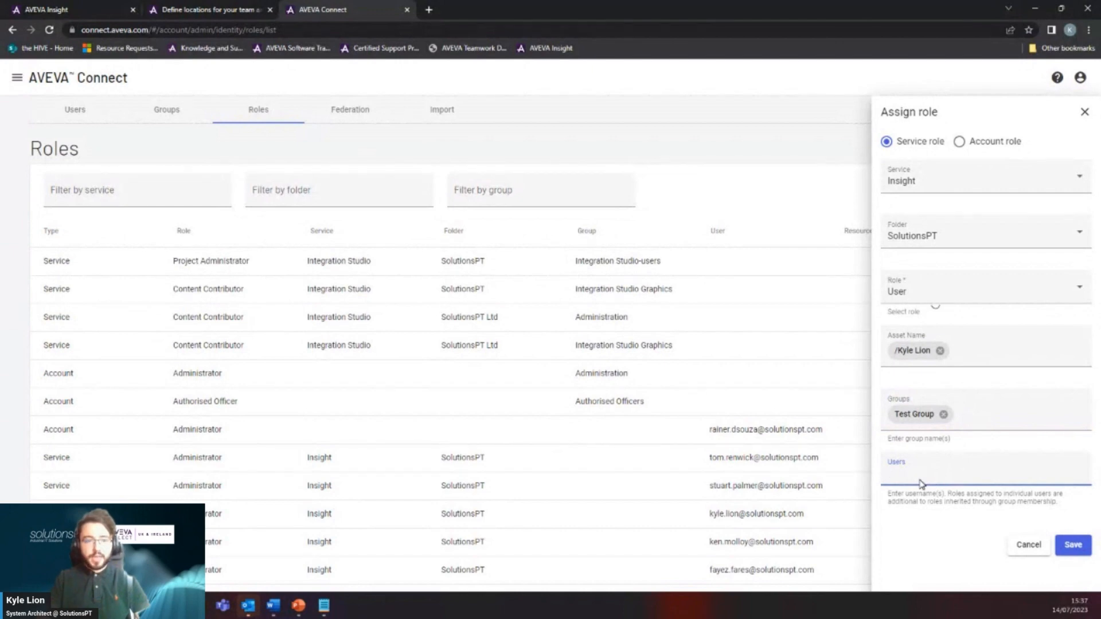